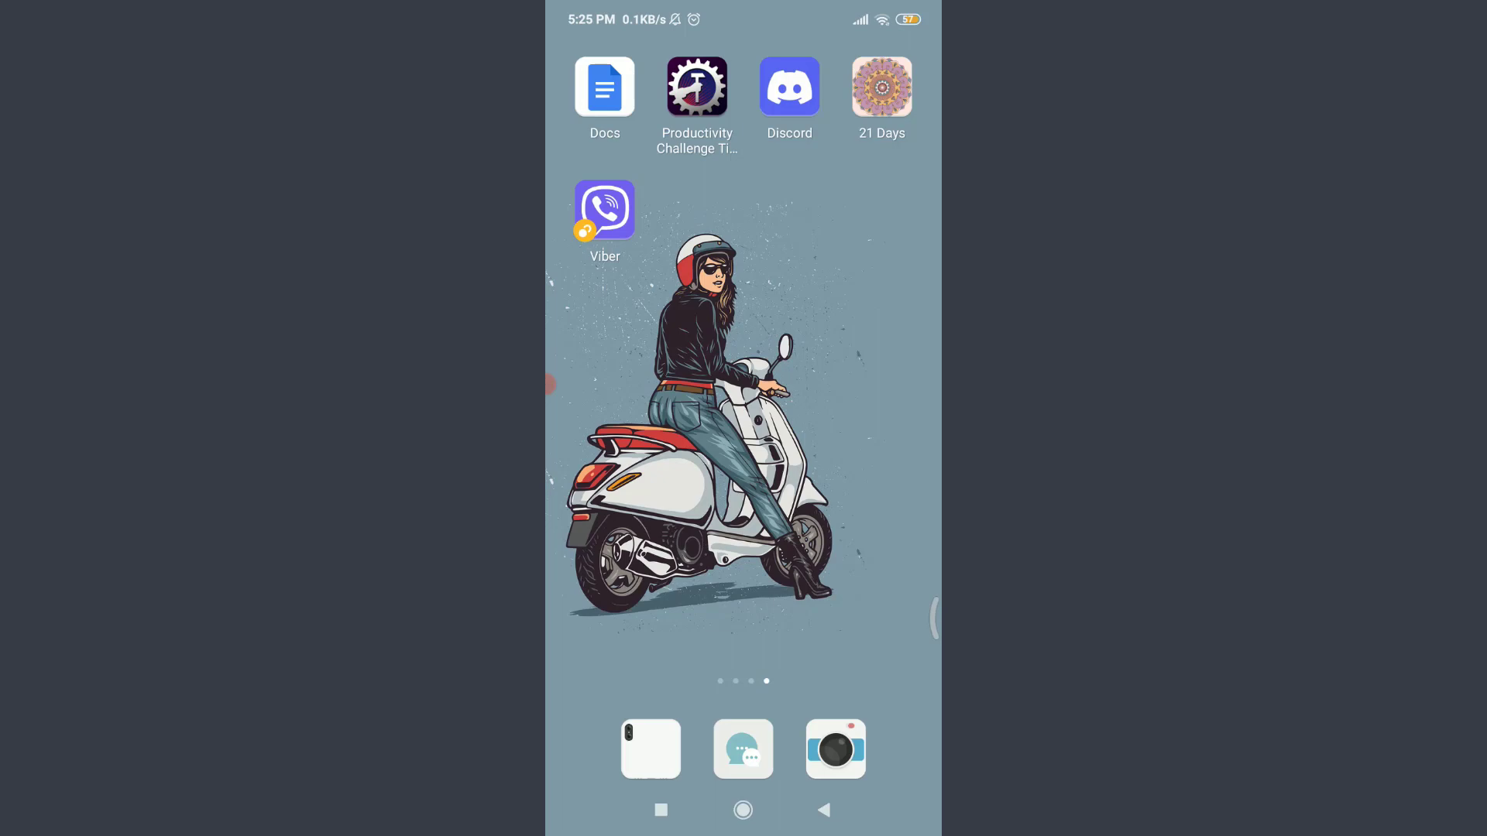
- Launch Viber and navigate through More and Settings to the Account settings page
{"action": "left_click", "coordinate": [604, 211]}
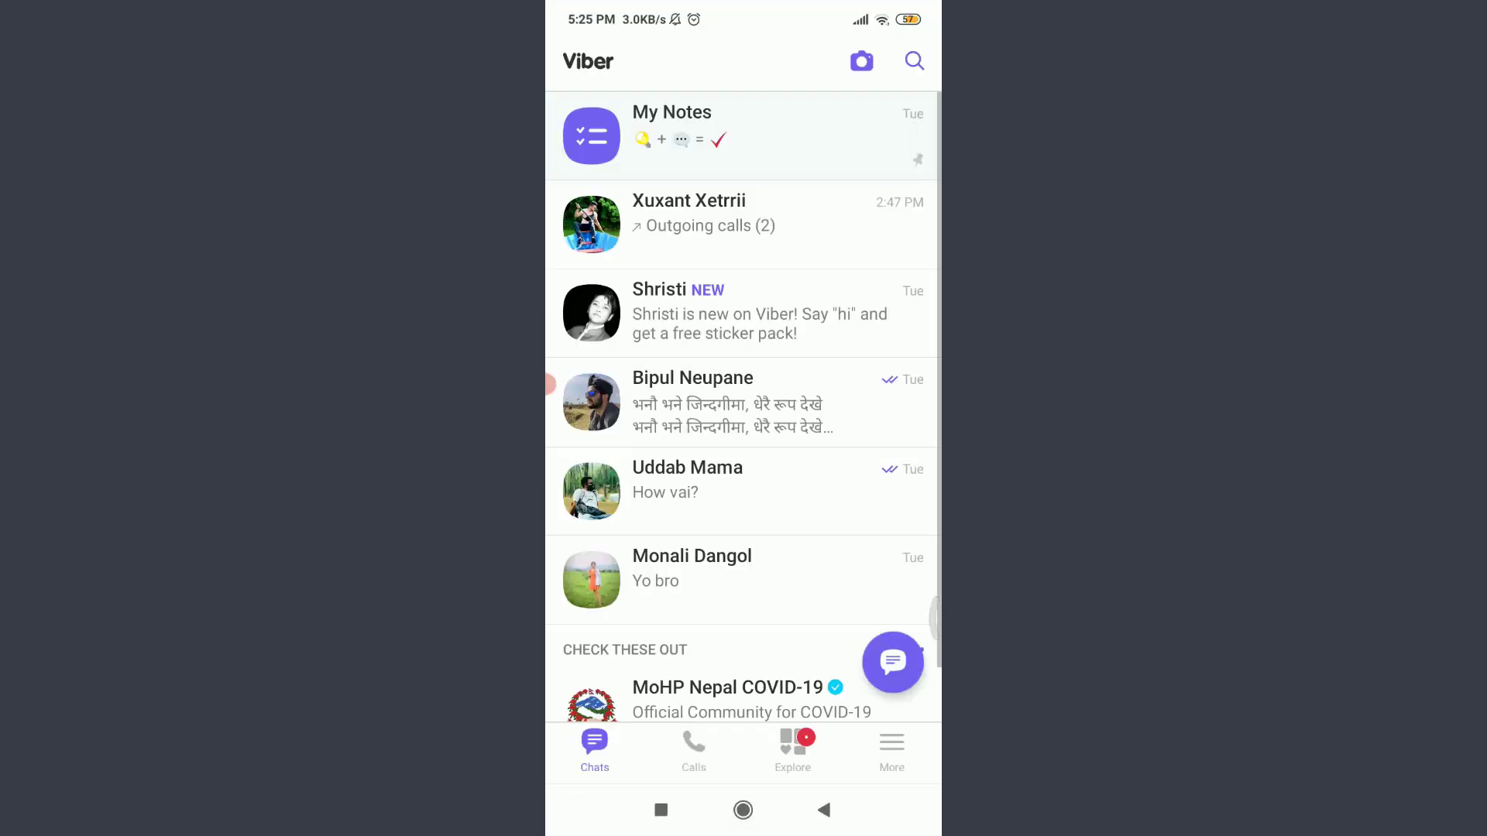
{"action": "scroll", "coordinate": [744, 406], "scroll_direction": "down", "scroll_amount": 3}
{"action": "scroll", "coordinate": [744, 407], "scroll_direction": "up", "scroll_amount": 3}
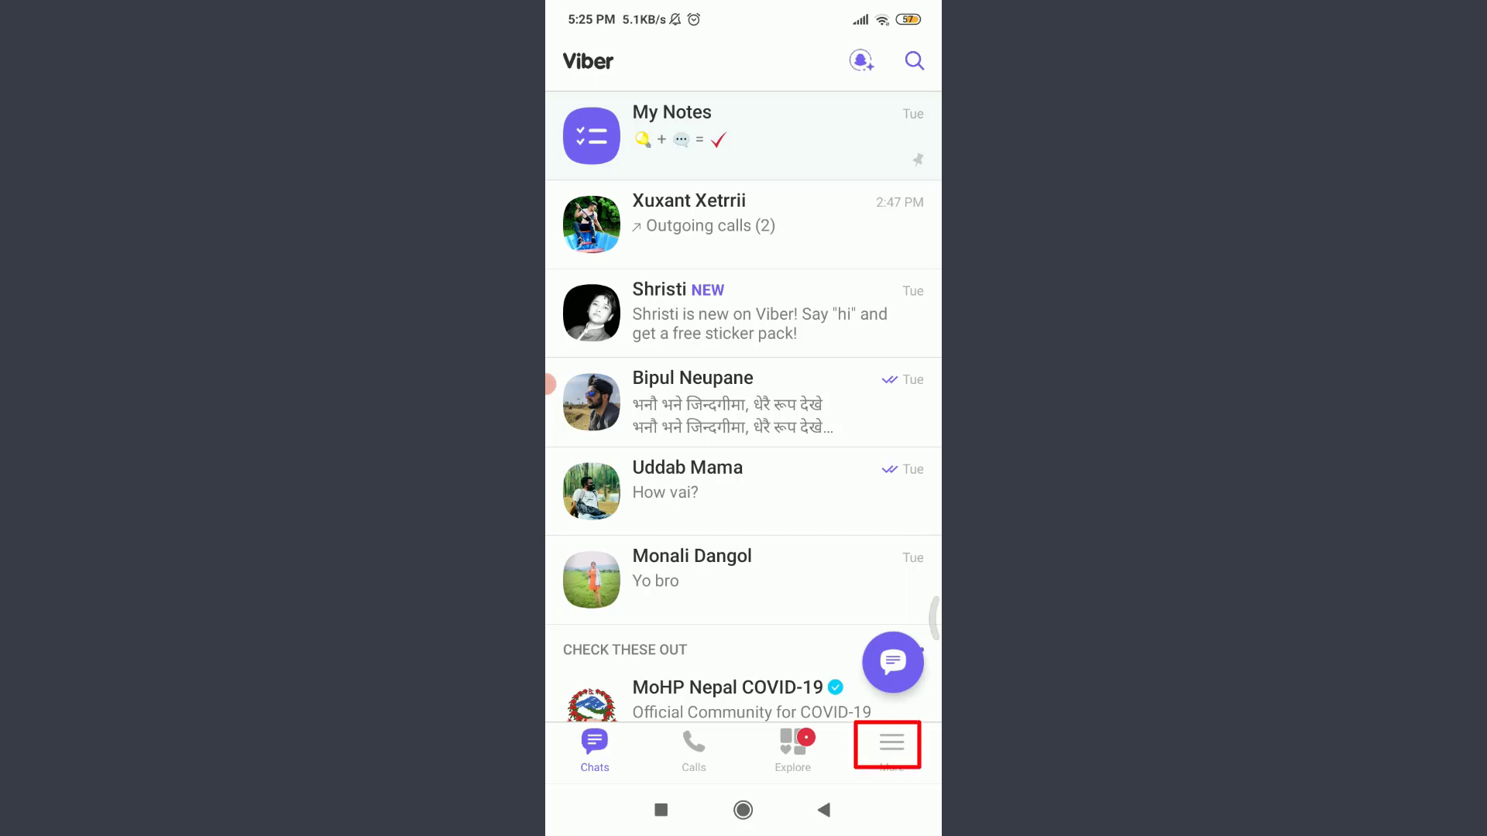
{"action": "left_click", "coordinate": [888, 747]}
{"action": "left_click", "coordinate": [651, 474]}
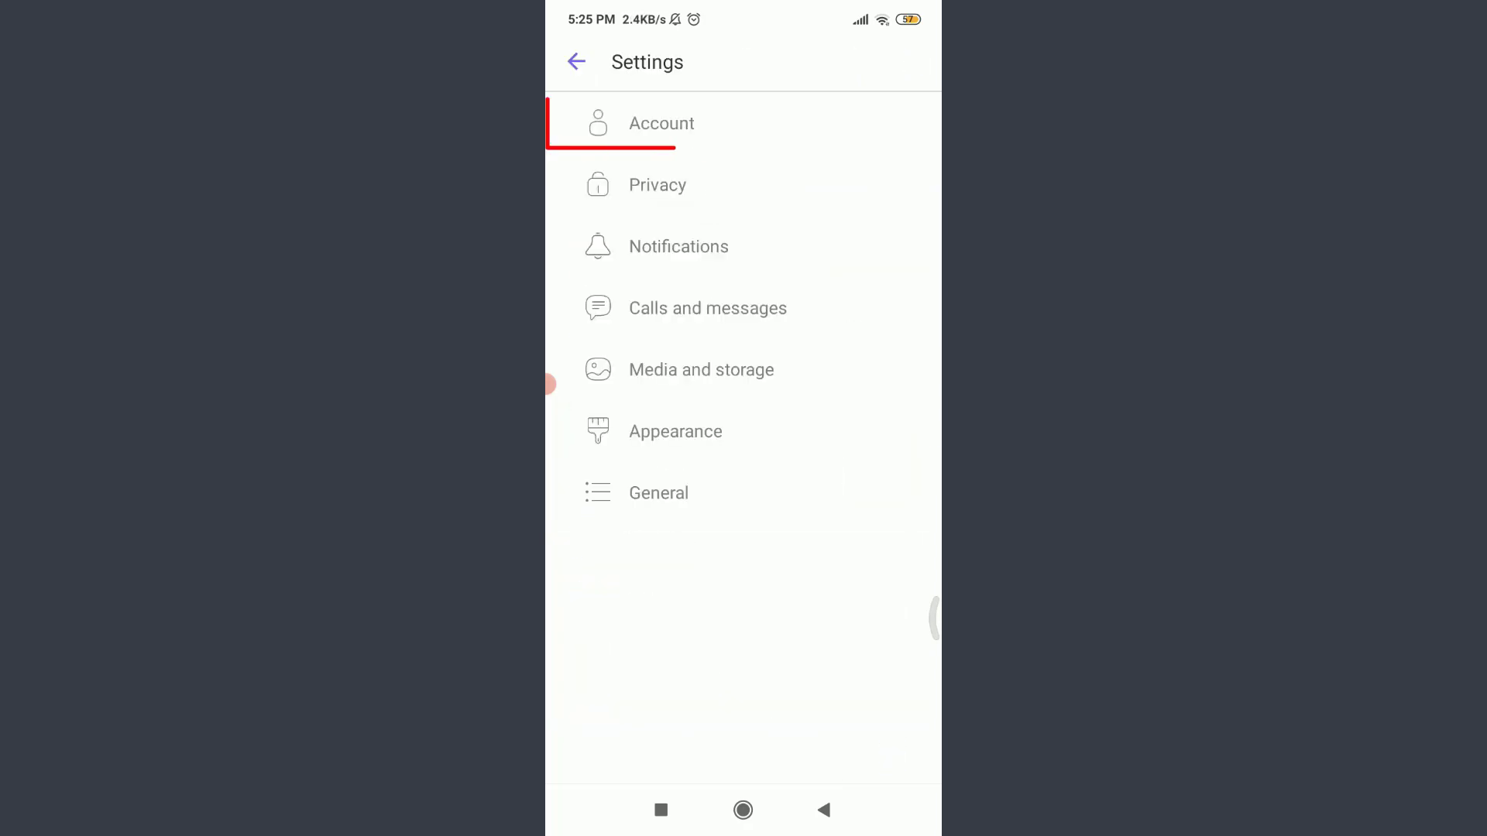
{"action": "left_click", "coordinate": [661, 123]}
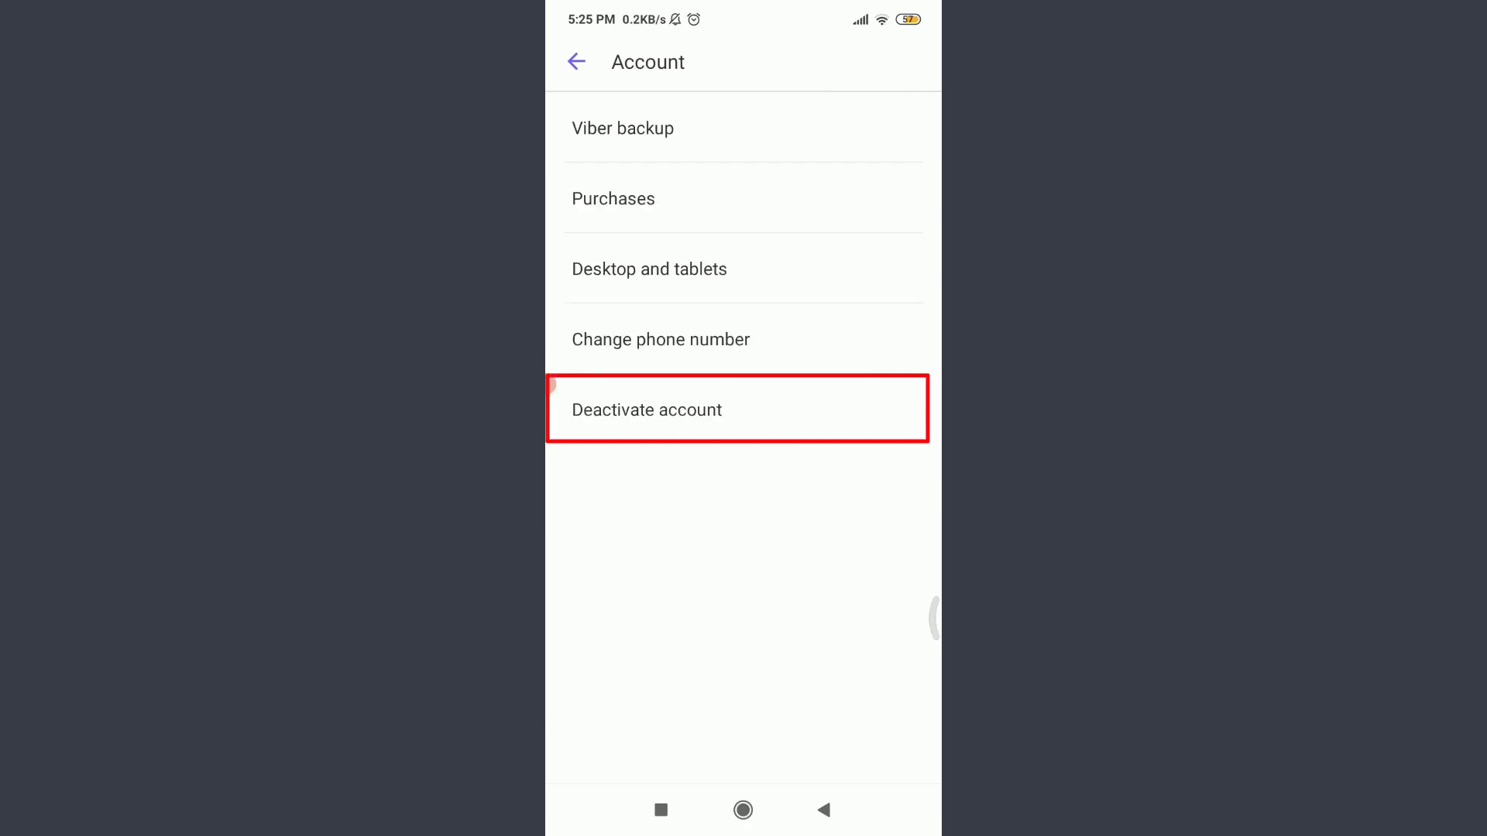
- Go to Deactivate account and enter the account's phone number for confirmation
{"action": "left_click", "coordinate": [648, 408]}
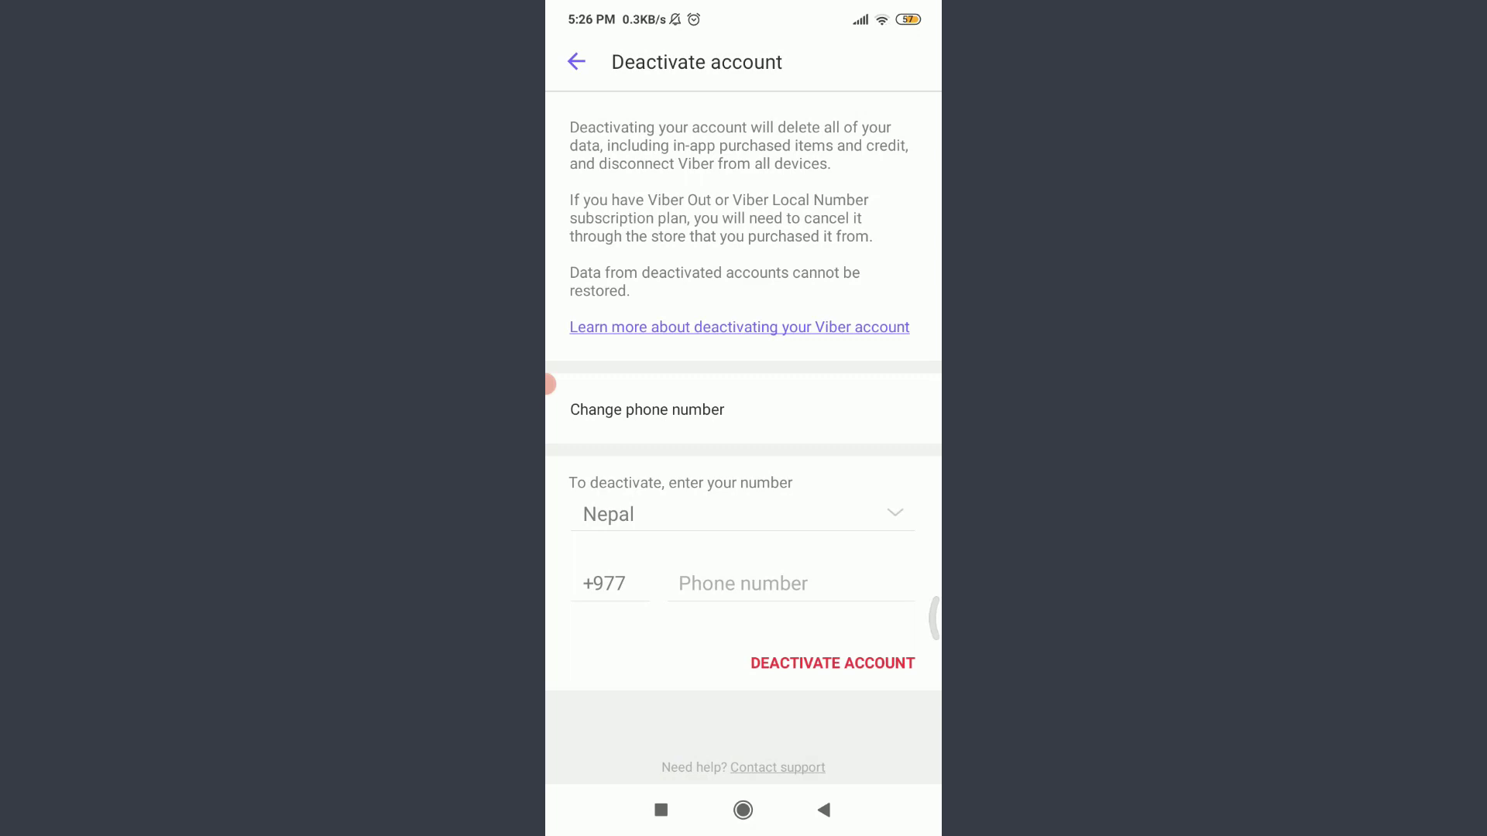
{"action": "left_click", "coordinate": [790, 583]}
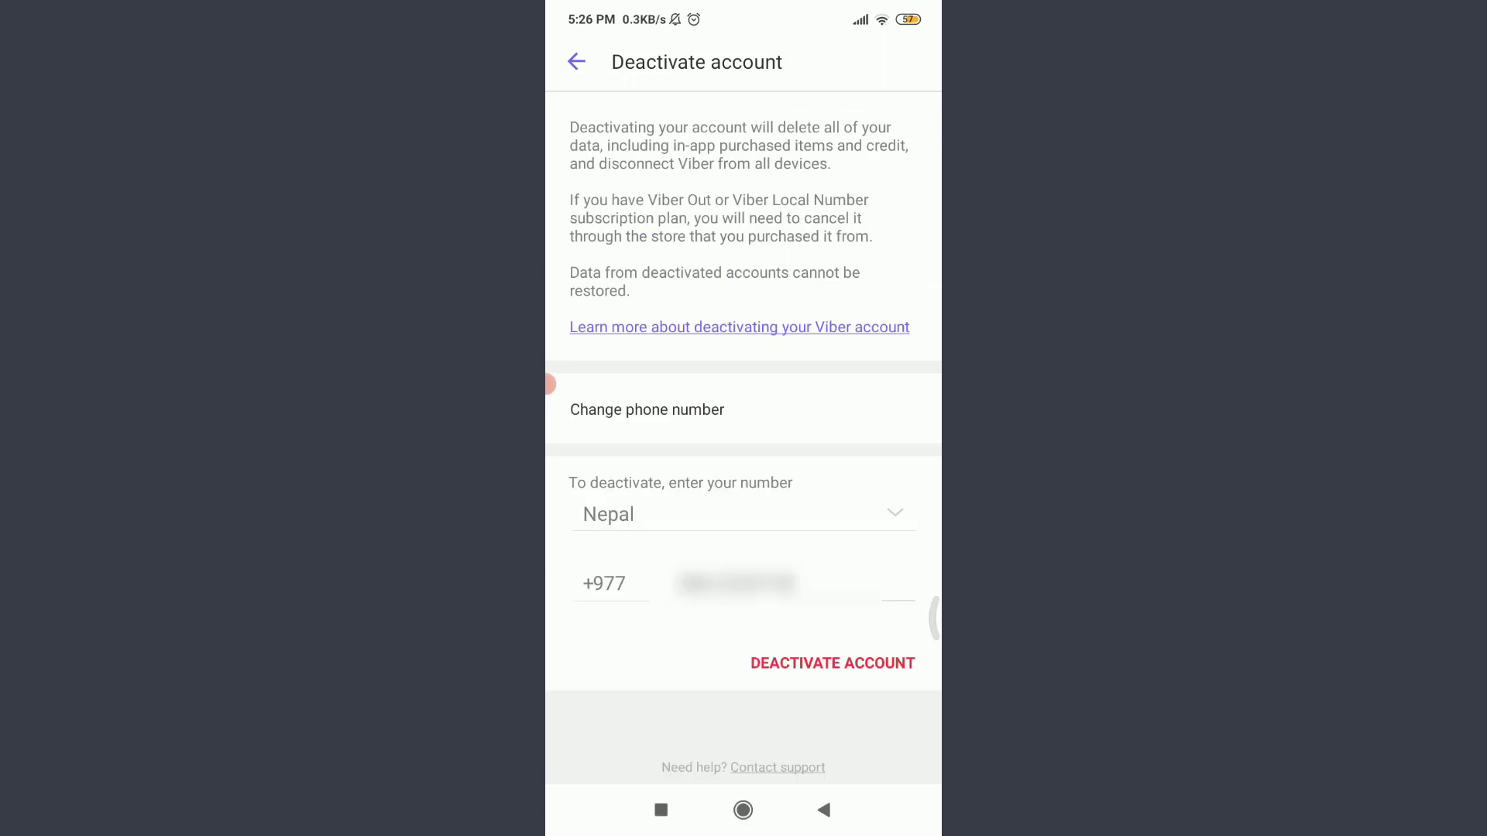
- Deactivate the account and confirm the permanent deletion so Viber closes
{"action": "left_click", "coordinate": [831, 663]}
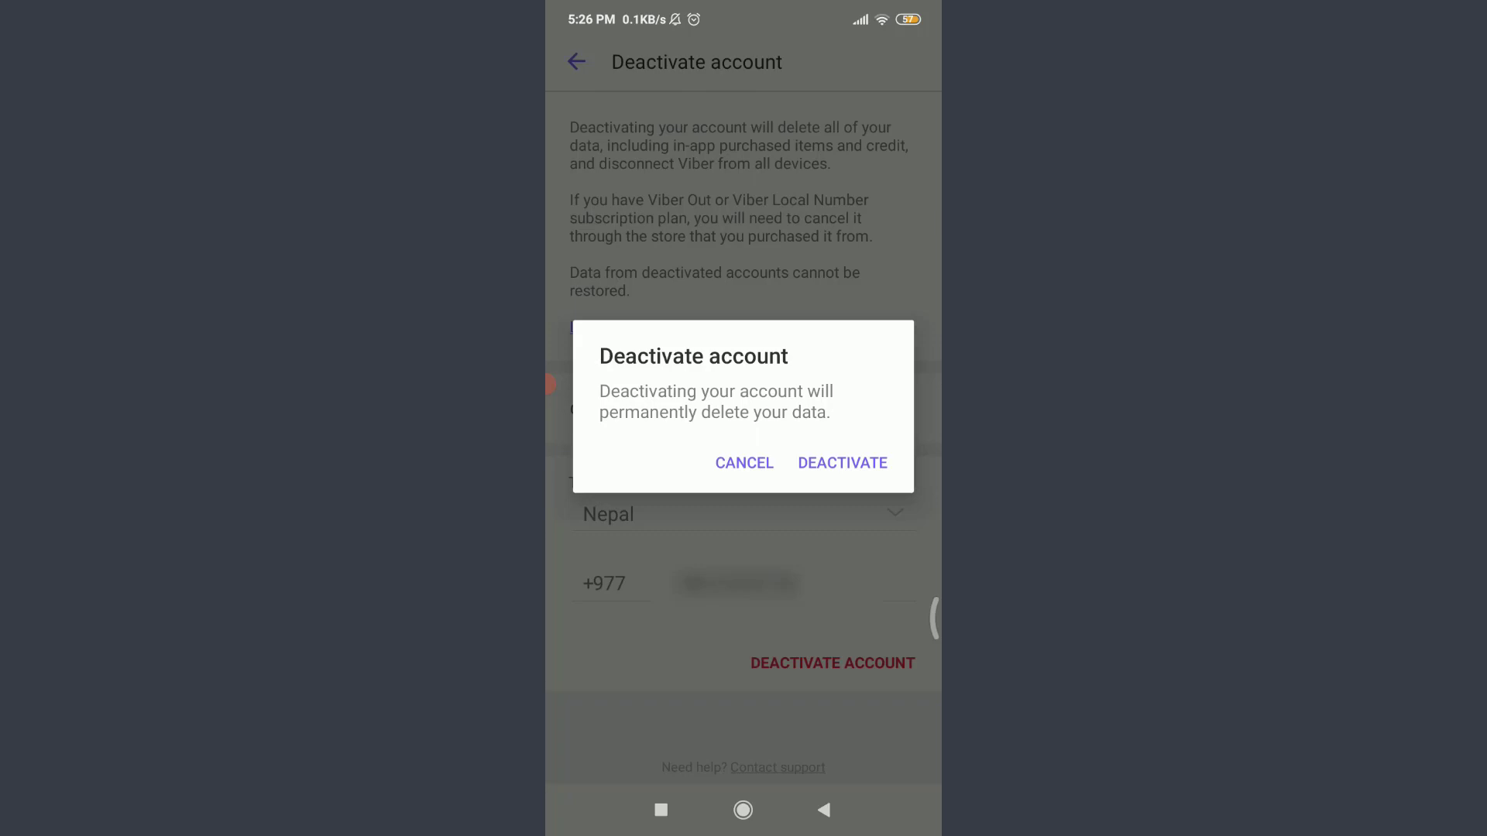
{"action": "left_click", "coordinate": [842, 463]}
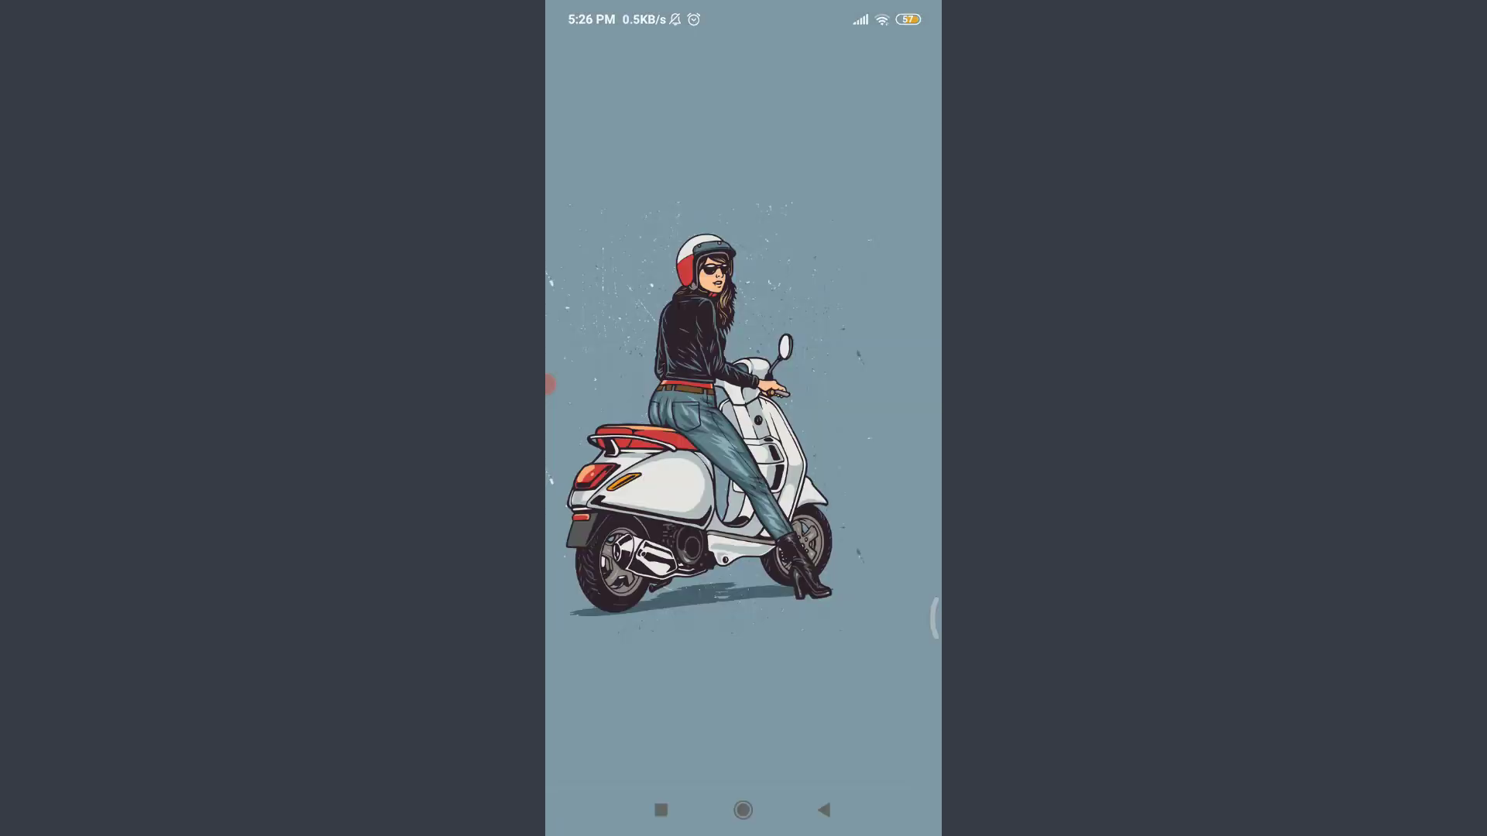